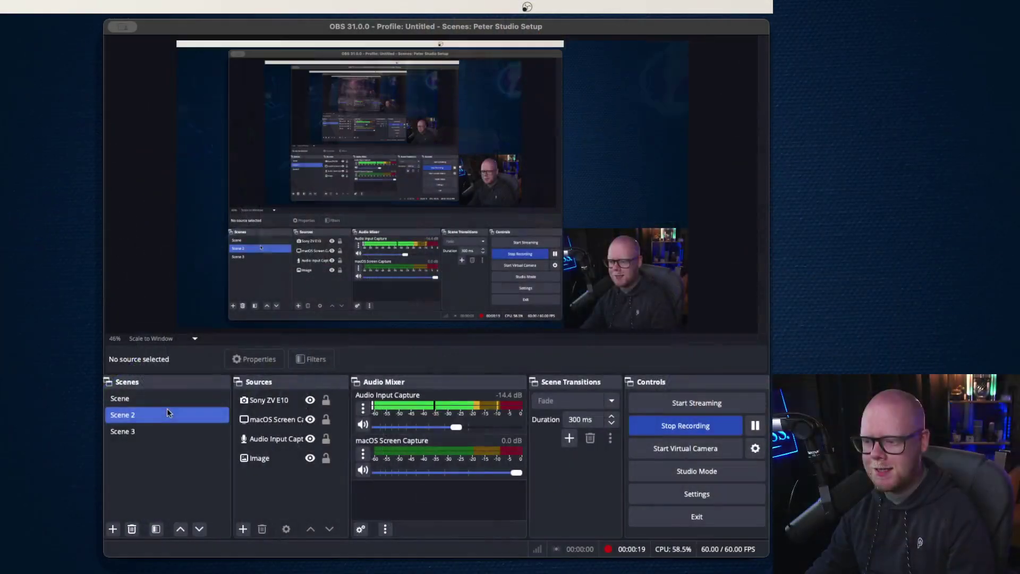
- Open Settings and verify the Video page shows 1920x1080 base and output resolutions at 60 FPS
{"action": "left_click", "coordinate": [701, 493]}
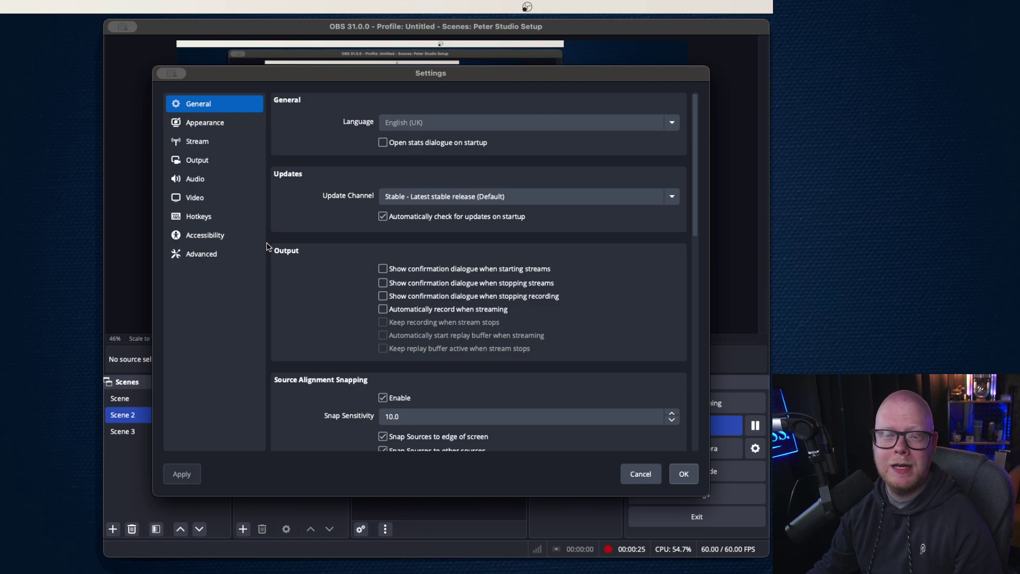
{"action": "left_click", "coordinate": [214, 194]}
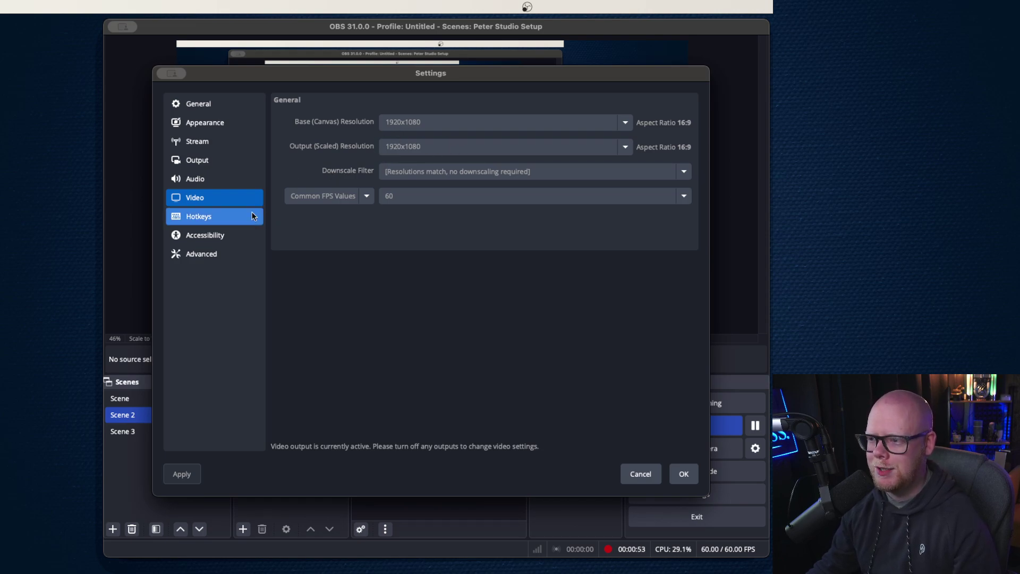
- Review Output recording settings: Matroska Video (.mkv) format with x264 and FFmpeg AAC encoders
{"action": "left_click", "coordinate": [208, 160]}
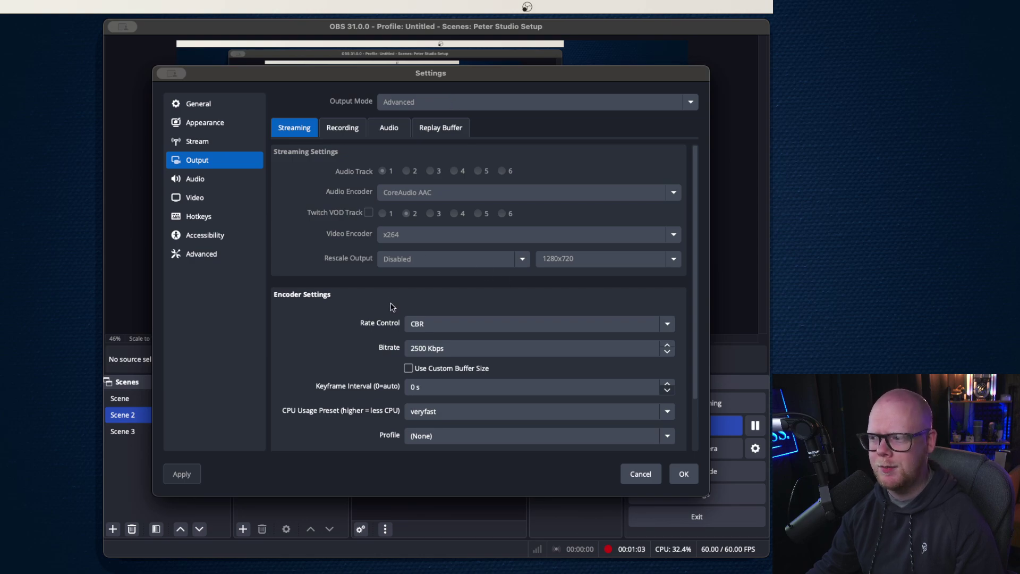
{"action": "scroll", "coordinate": [361, 286], "scroll_direction": "down", "scroll_amount": 3}
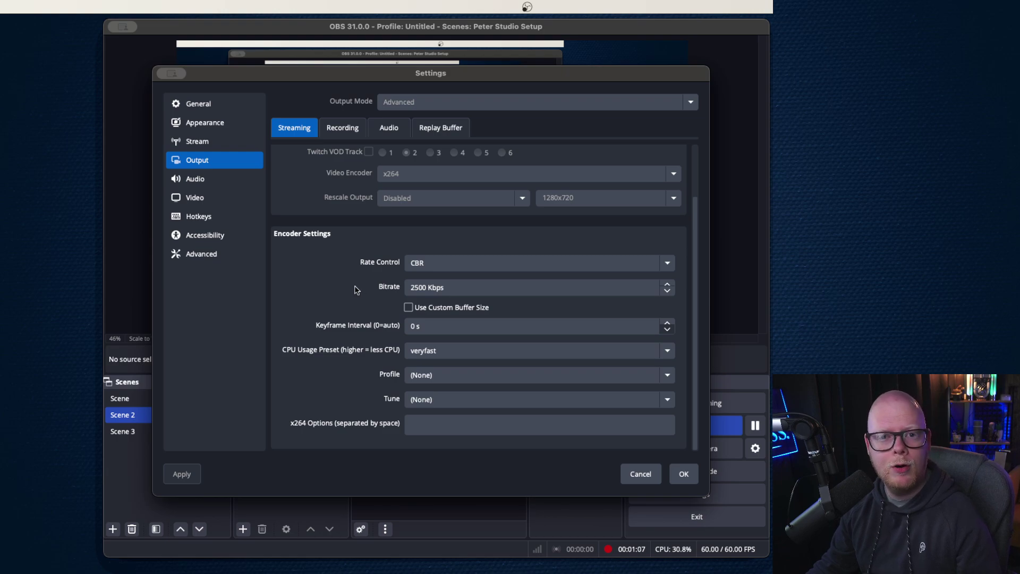
{"action": "scroll", "coordinate": [356, 289], "scroll_direction": "up", "scroll_amount": 3}
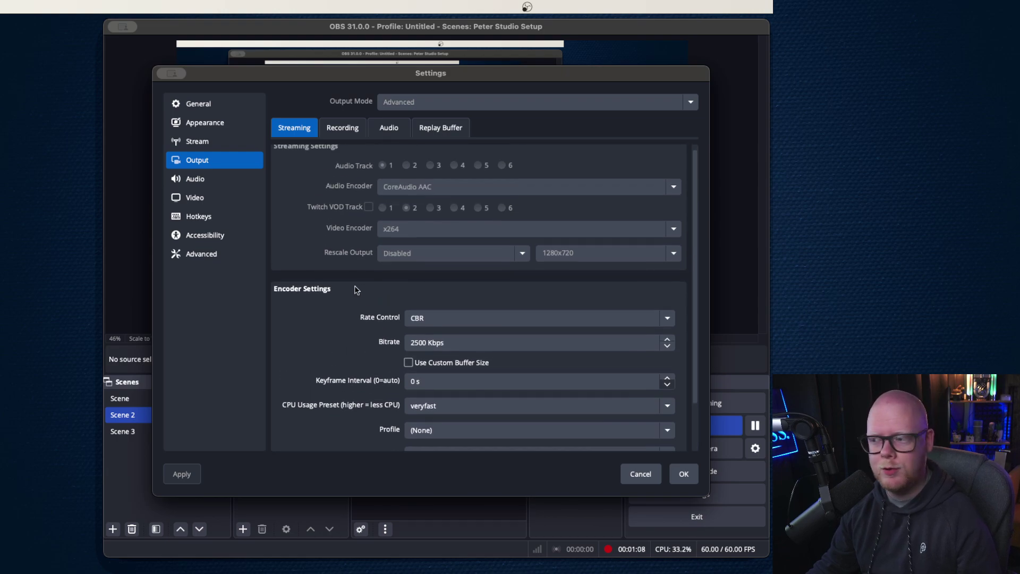
{"action": "left_click", "coordinate": [335, 130]}
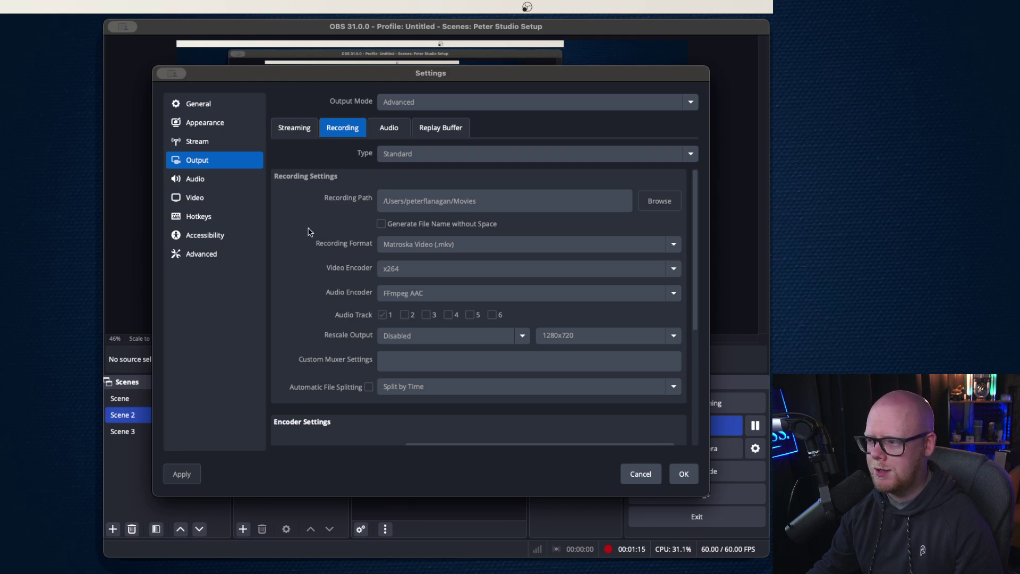
{"action": "scroll", "coordinate": [305, 247], "scroll_direction": "down", "scroll_amount": 2}
{"action": "scroll", "coordinate": [306, 247], "scroll_direction": "up", "scroll_amount": 2}
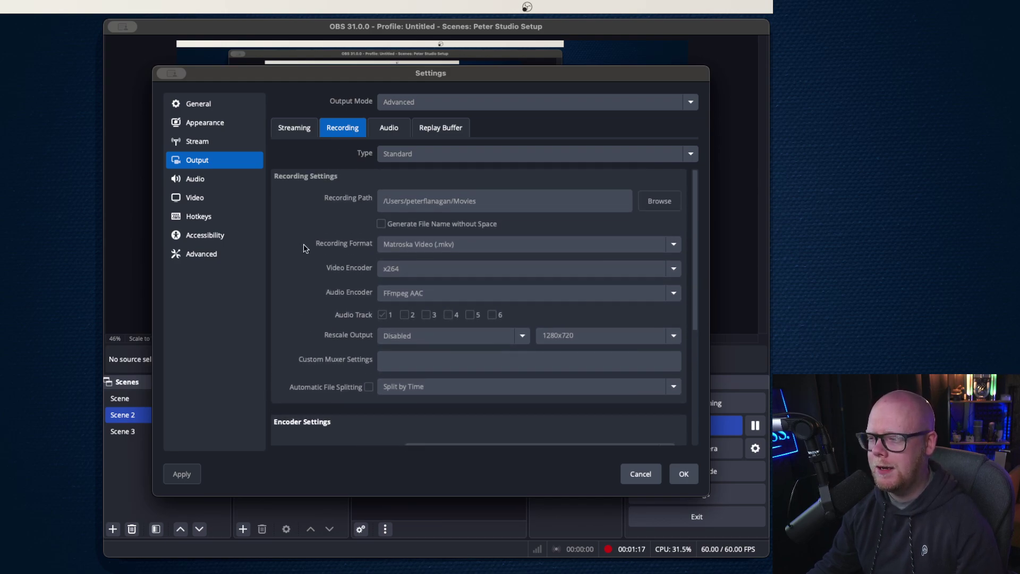
{"action": "scroll", "coordinate": [306, 247], "scroll_direction": "down", "scroll_amount": 4}
{"action": "scroll", "coordinate": [304, 246], "scroll_direction": "up", "scroll_amount": 4}
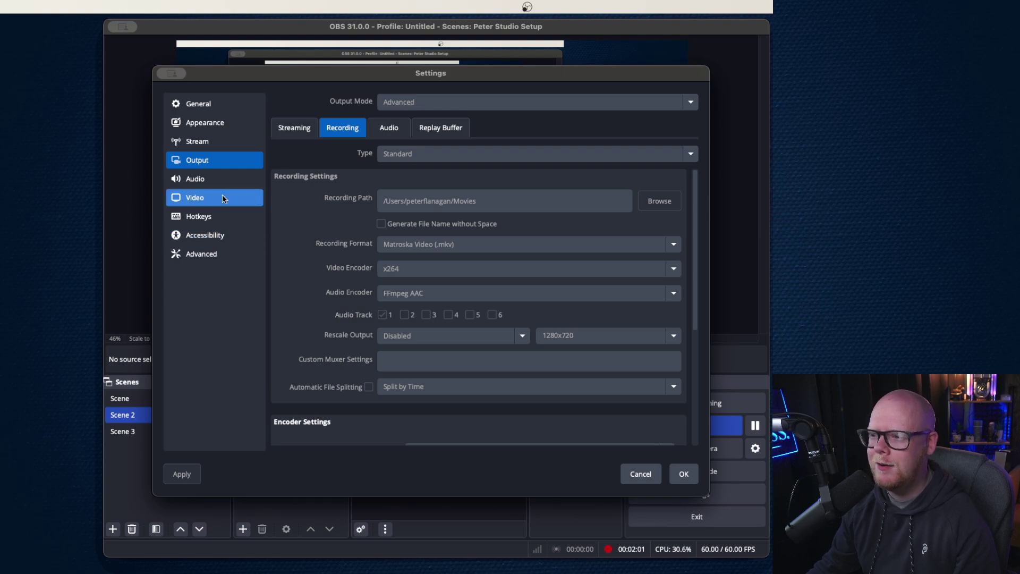
- Confirm 'Automatically remux to mp4' is enabled on the Advanced page, then go back to Output
{"action": "left_click", "coordinate": [203, 255]}
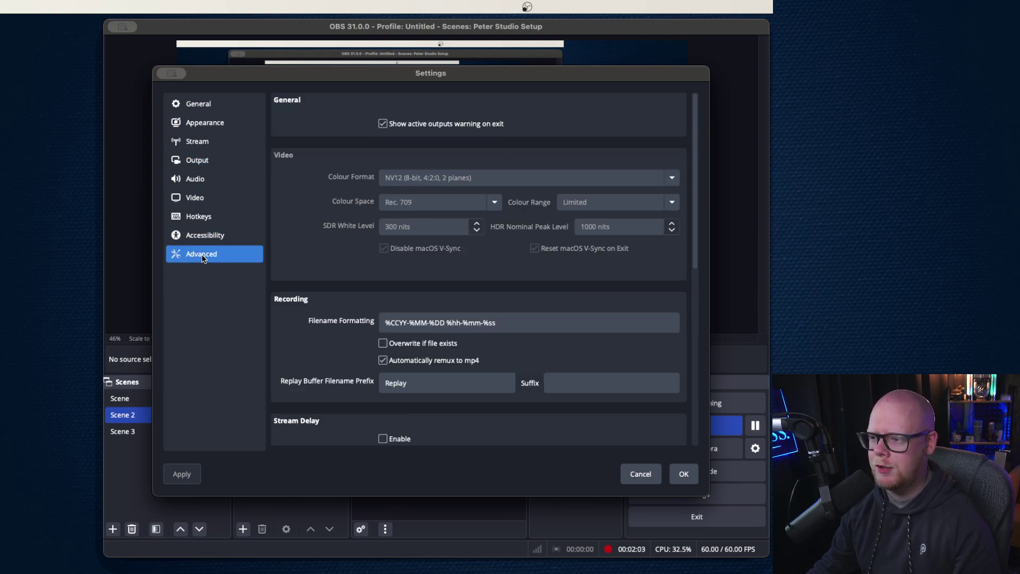
{"action": "scroll", "coordinate": [326, 208], "scroll_direction": "down", "scroll_amount": 3}
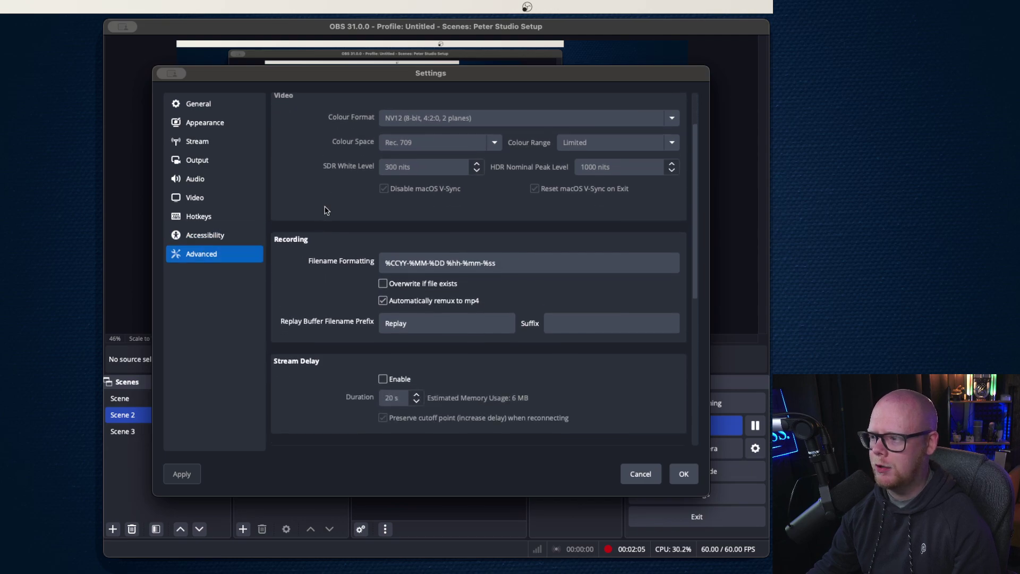
{"action": "scroll", "coordinate": [308, 208], "scroll_direction": "down", "scroll_amount": 3}
{"action": "scroll", "coordinate": [366, 225], "scroll_direction": "down", "scroll_amount": 2}
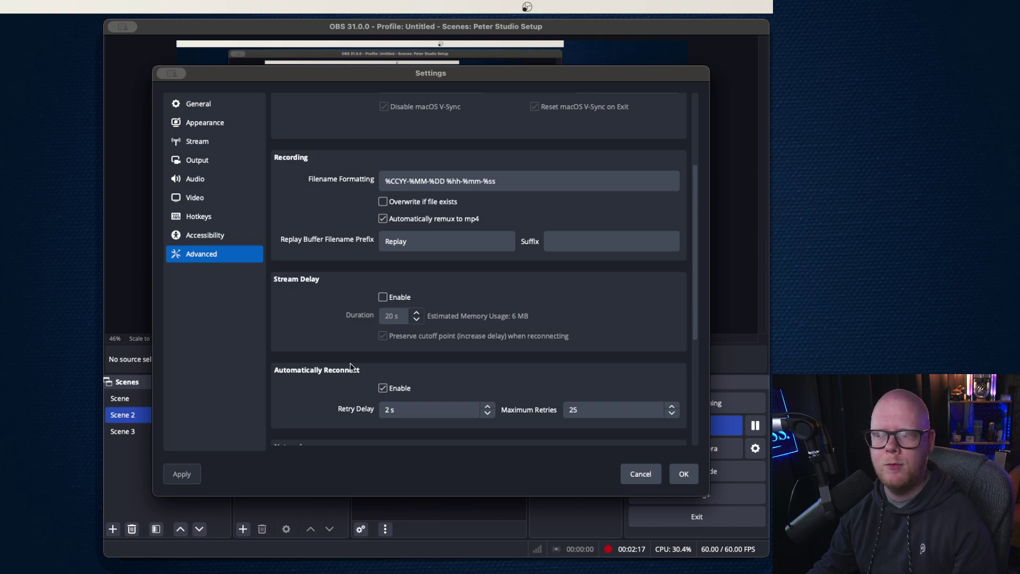
{"action": "left_click", "coordinate": [212, 158]}
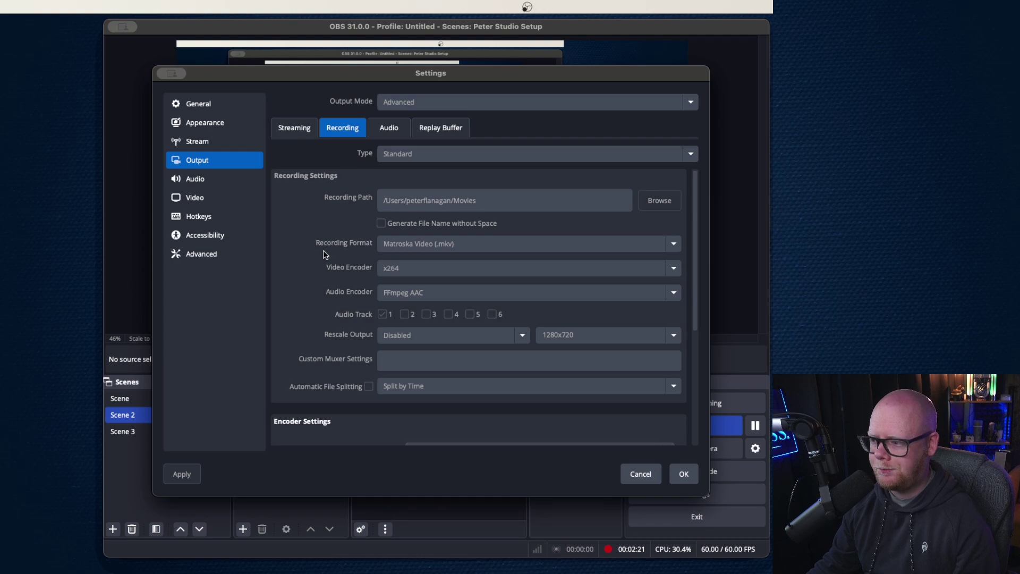
{"action": "scroll", "coordinate": [335, 239], "scroll_direction": "down", "scroll_amount": 3}
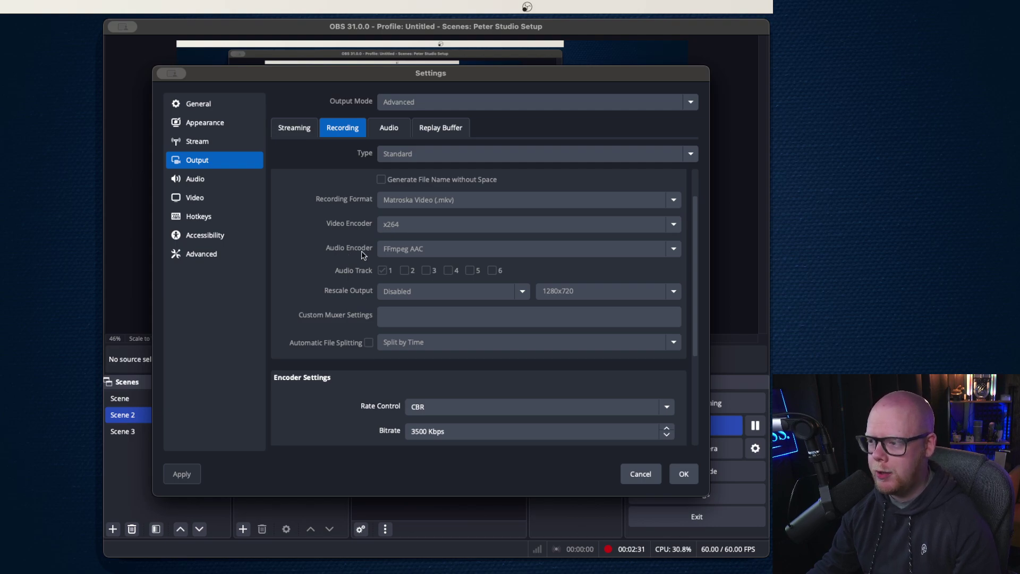
{"action": "scroll", "coordinate": [363, 255], "scroll_direction": "down", "scroll_amount": 1}
{"action": "scroll", "coordinate": [363, 255], "scroll_direction": "down", "scroll_amount": 2}
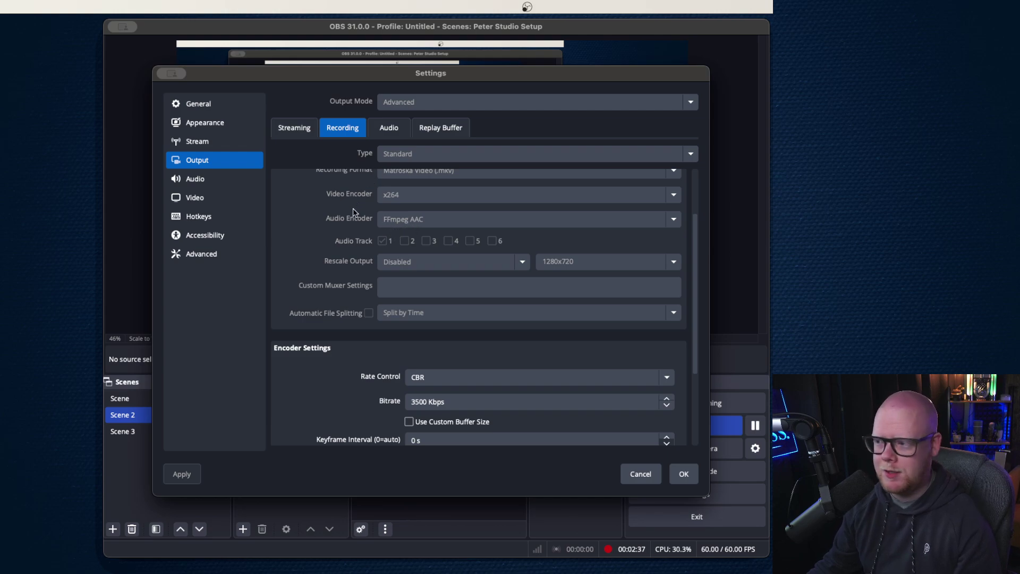
{"action": "scroll", "coordinate": [326, 242], "scroll_direction": "down", "scroll_amount": 5}
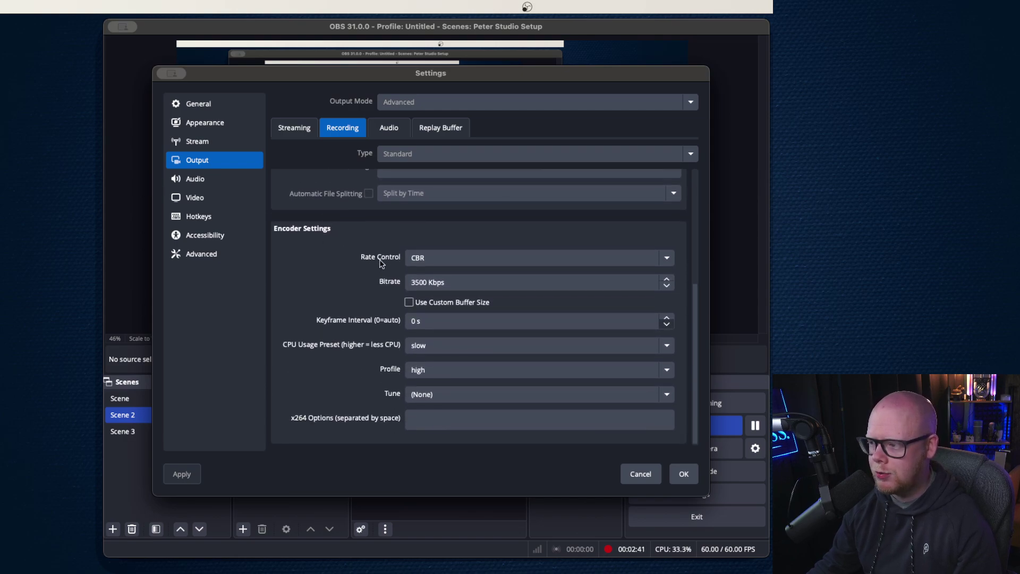
{"action": "scroll", "coordinate": [334, 280], "scroll_direction": "up", "scroll_amount": 2}
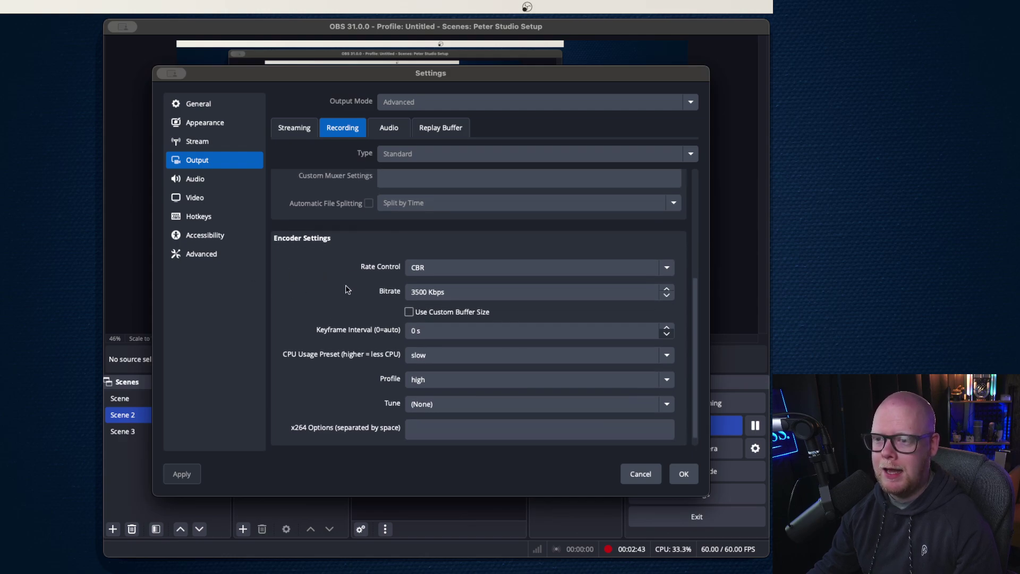
{"action": "scroll", "coordinate": [347, 290], "scroll_direction": "down", "scroll_amount": 1}
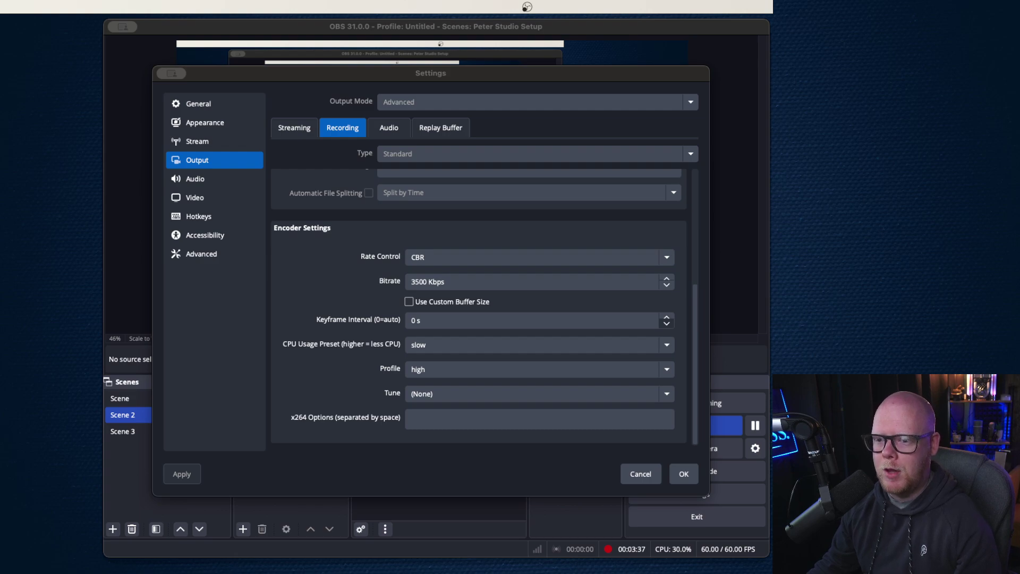
{"action": "left_click", "coordinate": [315, 305]}
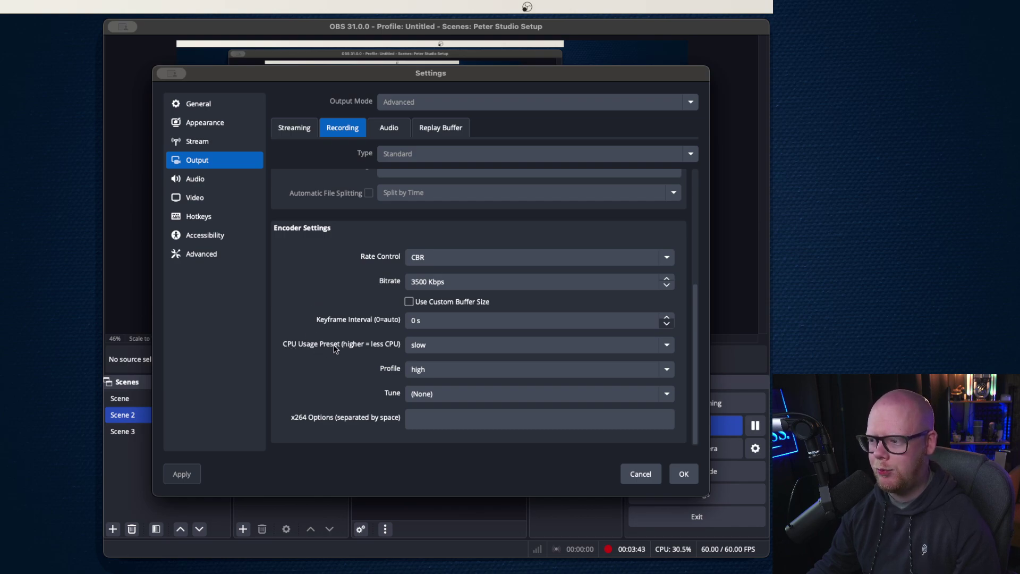
{"action": "left_click", "coordinate": [665, 348]}
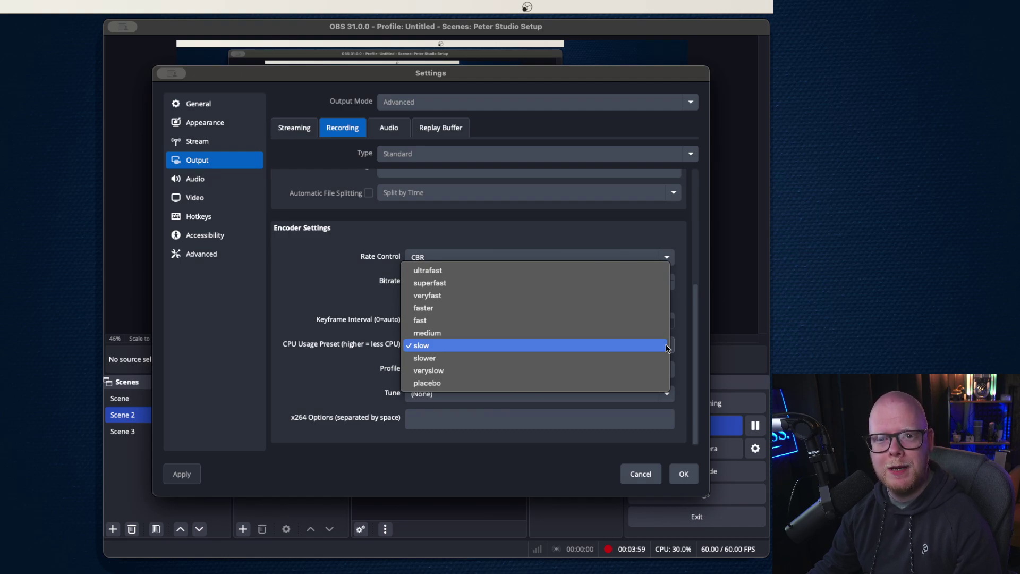
{"action": "left_click", "coordinate": [549, 348]}
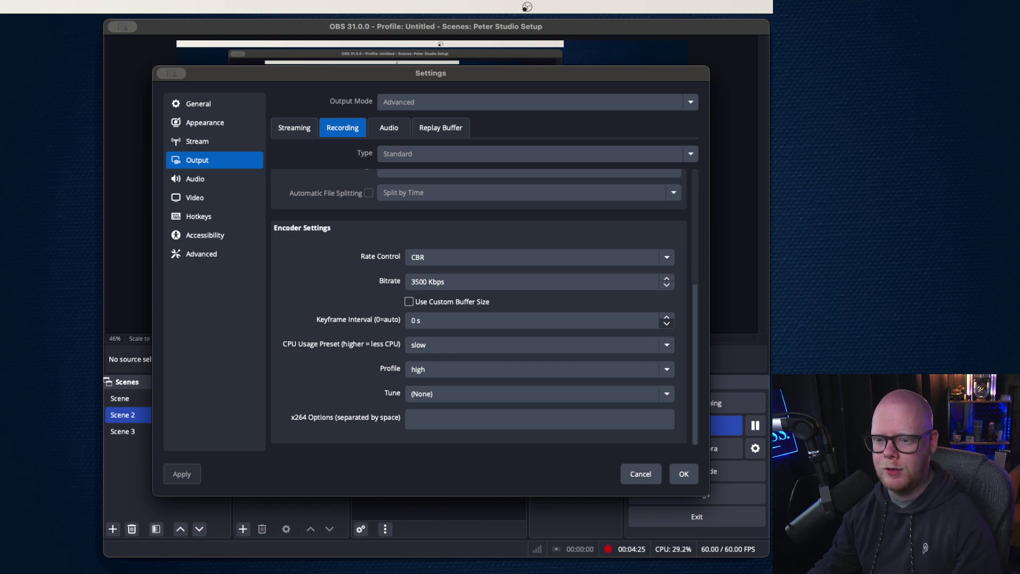
{"action": "left_click", "coordinate": [437, 371]}
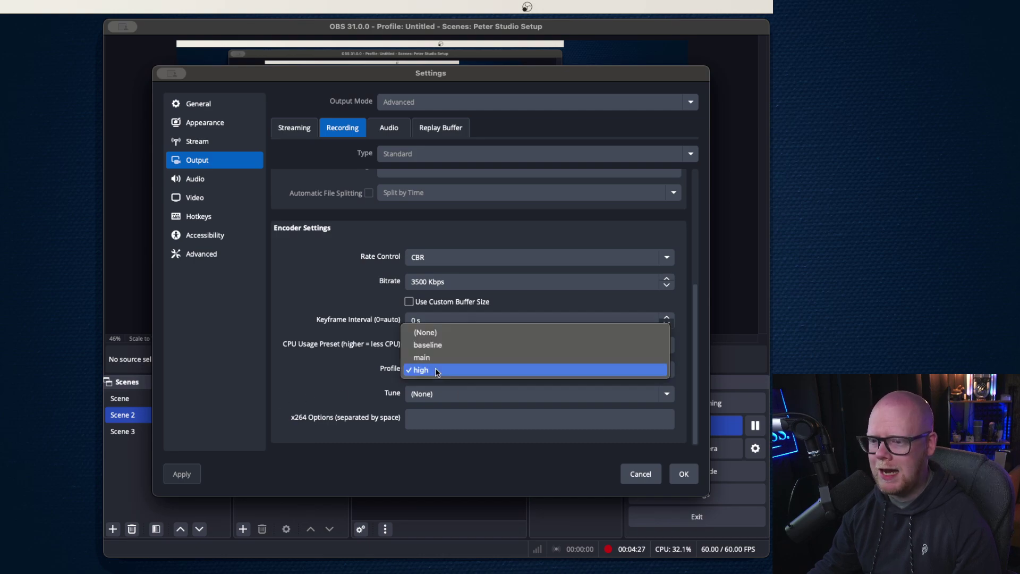
{"action": "left_click", "coordinate": [436, 370]}
{"action": "left_click", "coordinate": [438, 370]}
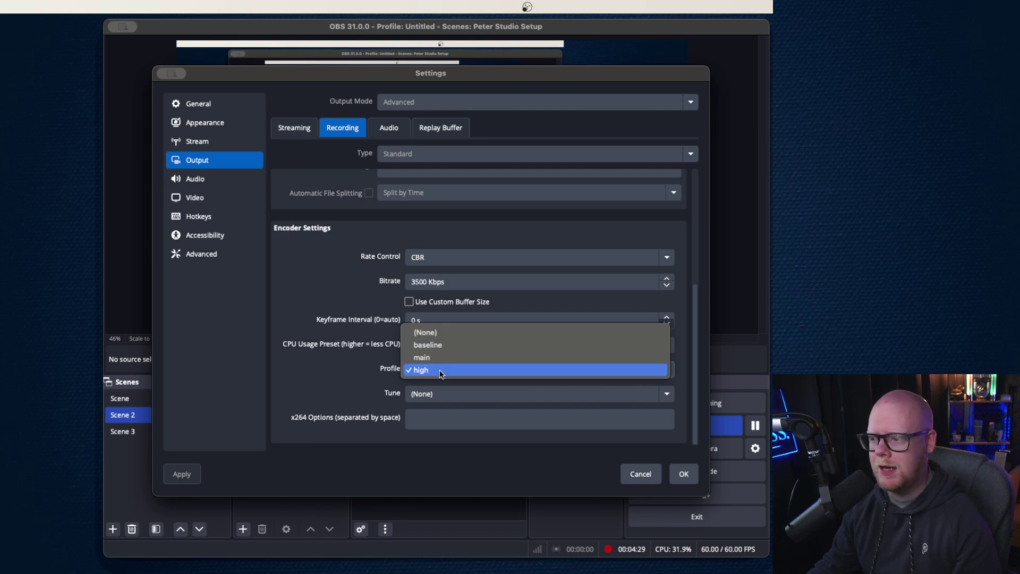
{"action": "left_click", "coordinate": [439, 372]}
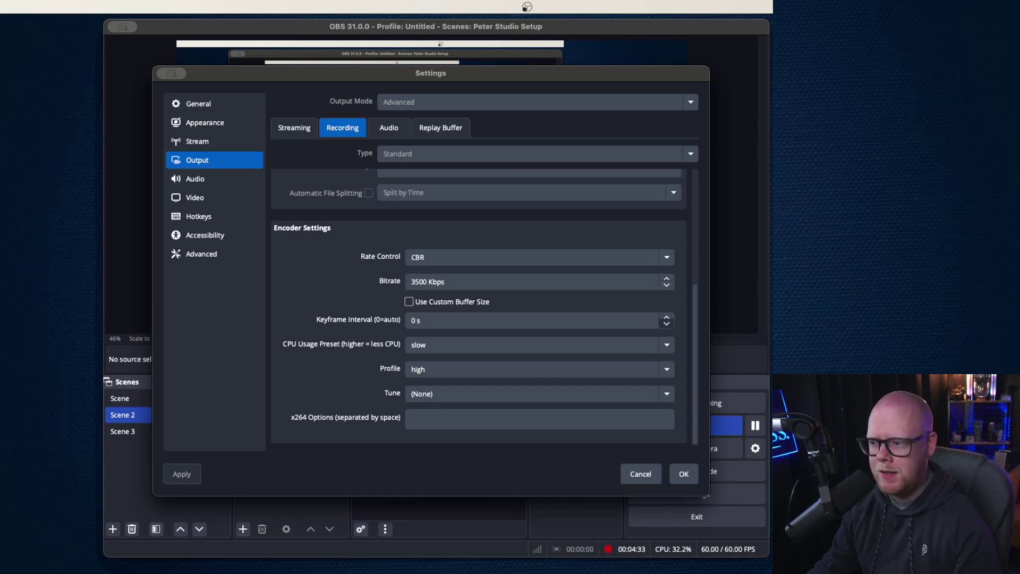
{"action": "scroll", "coordinate": [293, 343], "scroll_direction": "up", "scroll_amount": 3}
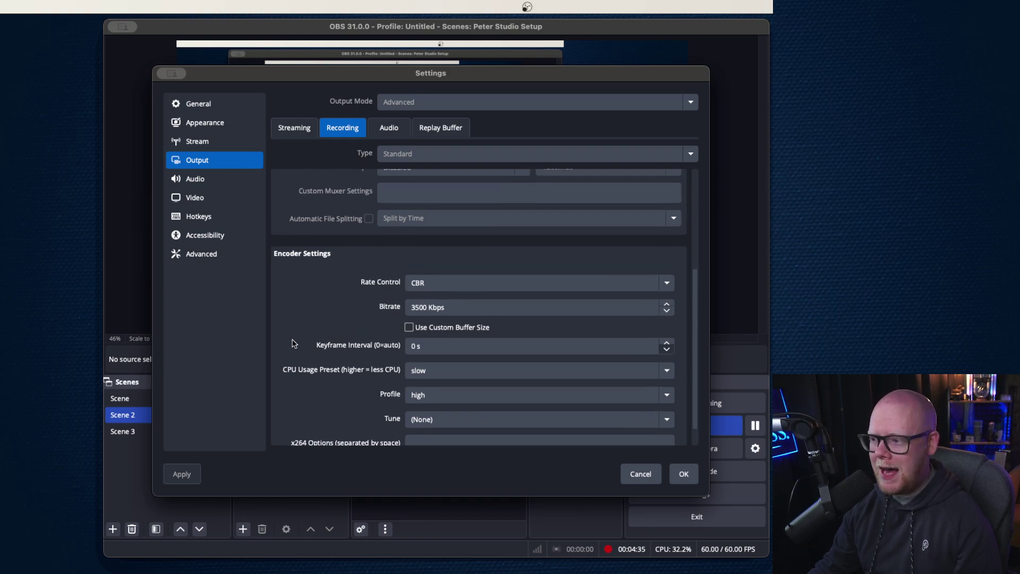
{"action": "scroll", "coordinate": [293, 342], "scroll_direction": "up", "scroll_amount": 3}
{"action": "scroll", "coordinate": [293, 342], "scroll_direction": "down", "scroll_amount": 6}
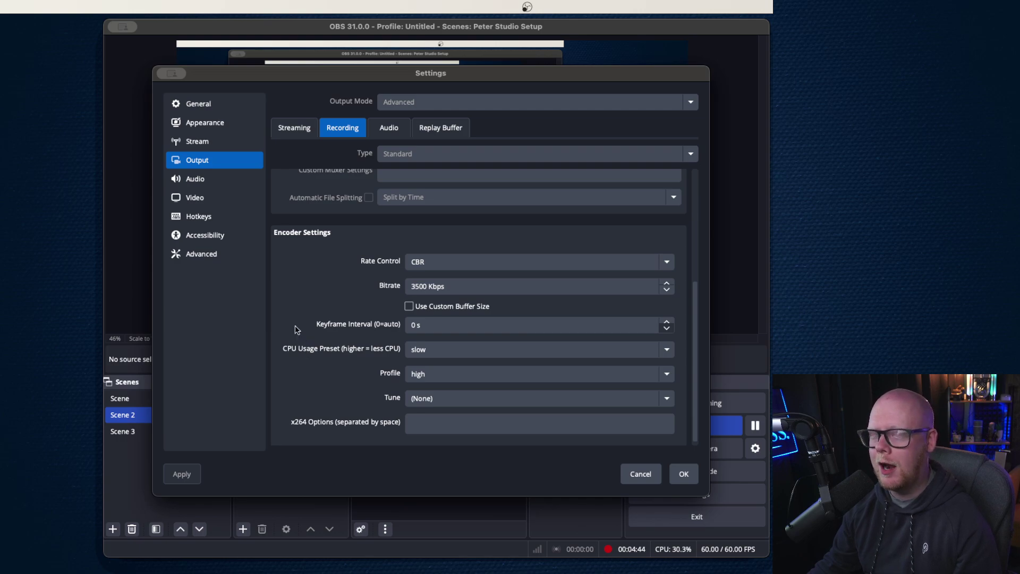
{"action": "scroll", "coordinate": [297, 328], "scroll_direction": "up", "scroll_amount": 5}
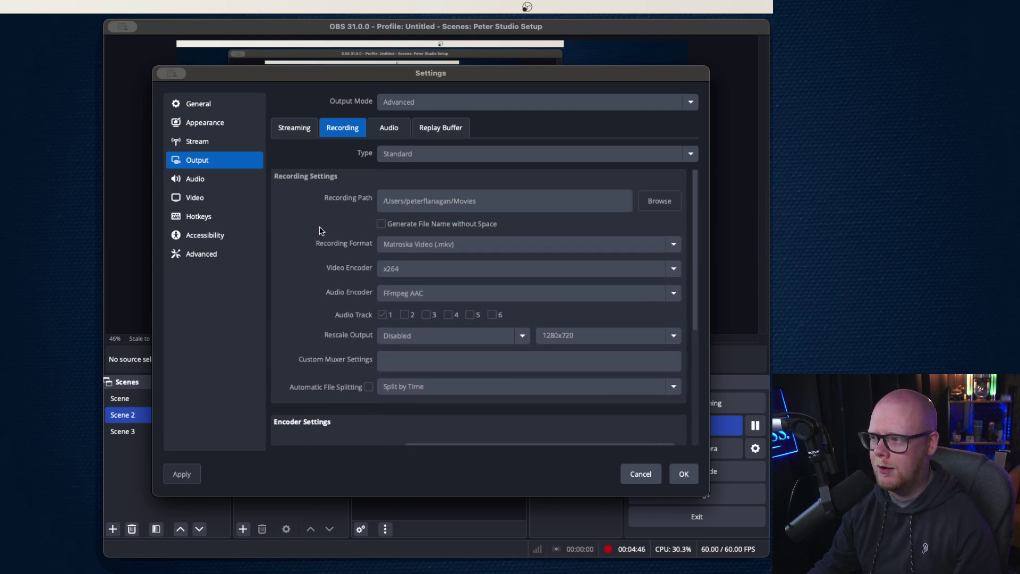
- Check the audio track bitrate settings, then return to the Recording output settings
{"action": "left_click", "coordinate": [387, 130]}
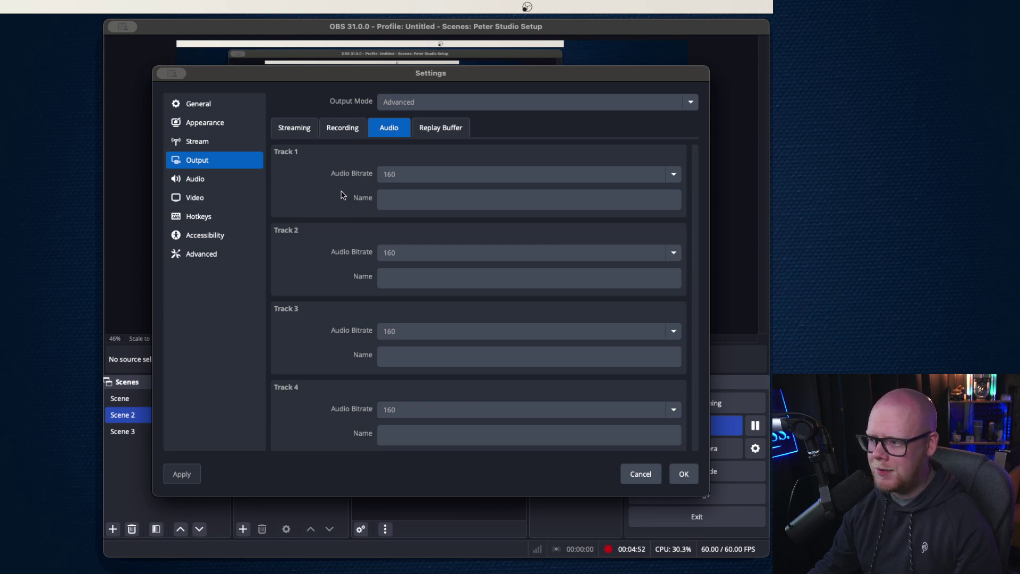
{"action": "left_click", "coordinate": [350, 131]}
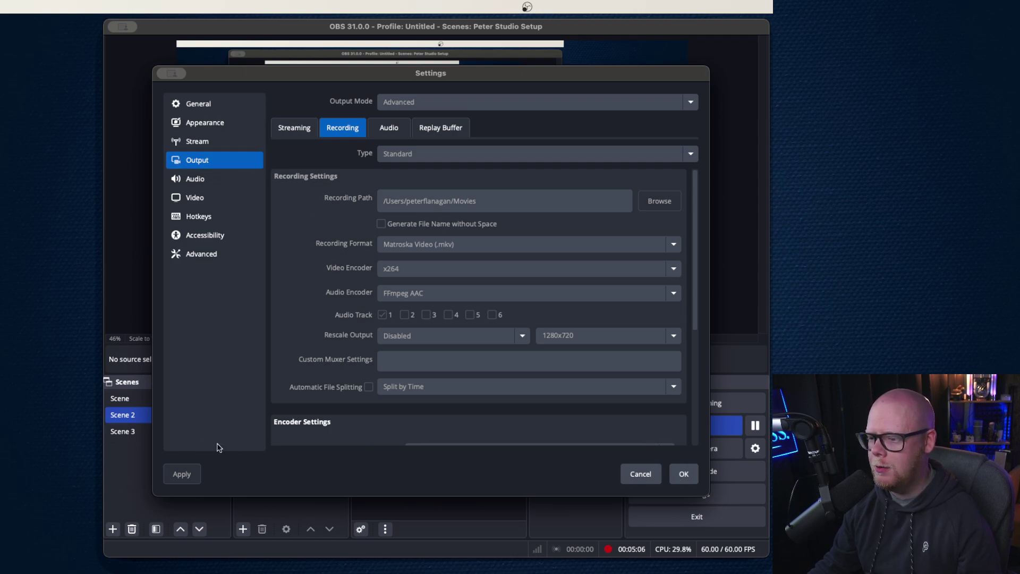
{"action": "left_click", "coordinate": [682, 474]}
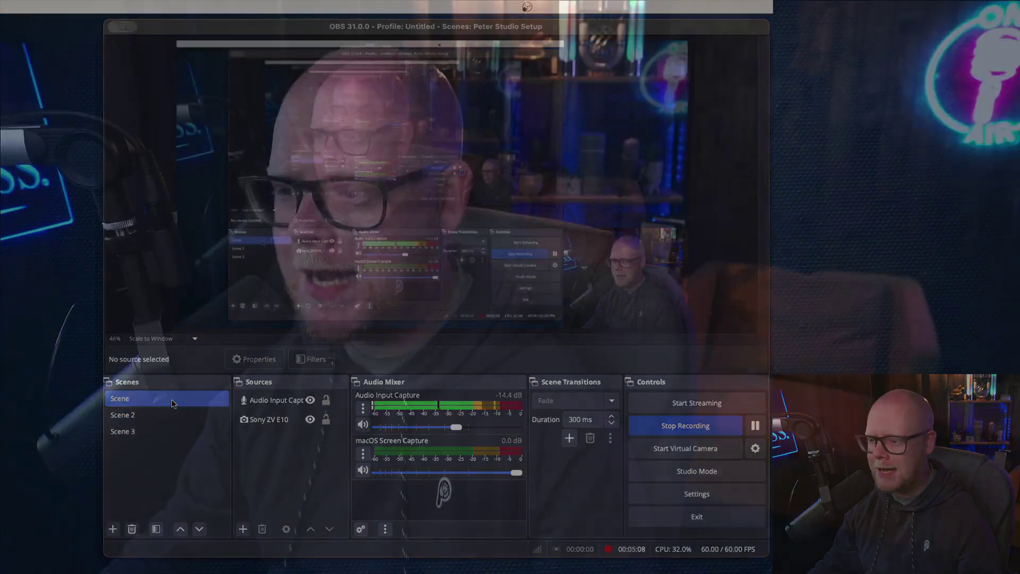